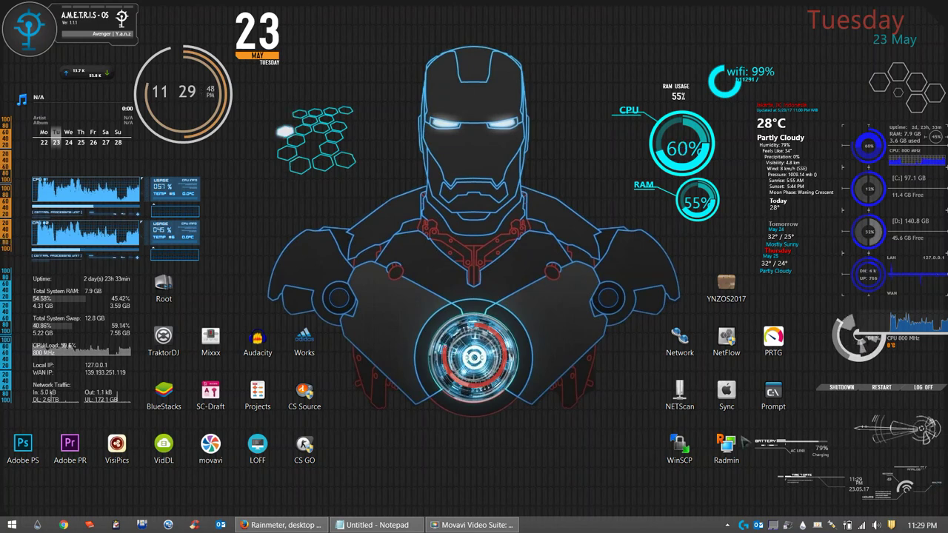
Extract the YNZOS2017 archive into a YNZOS2017 folder and open it
left_click_drag(864, 335, 734, 301)
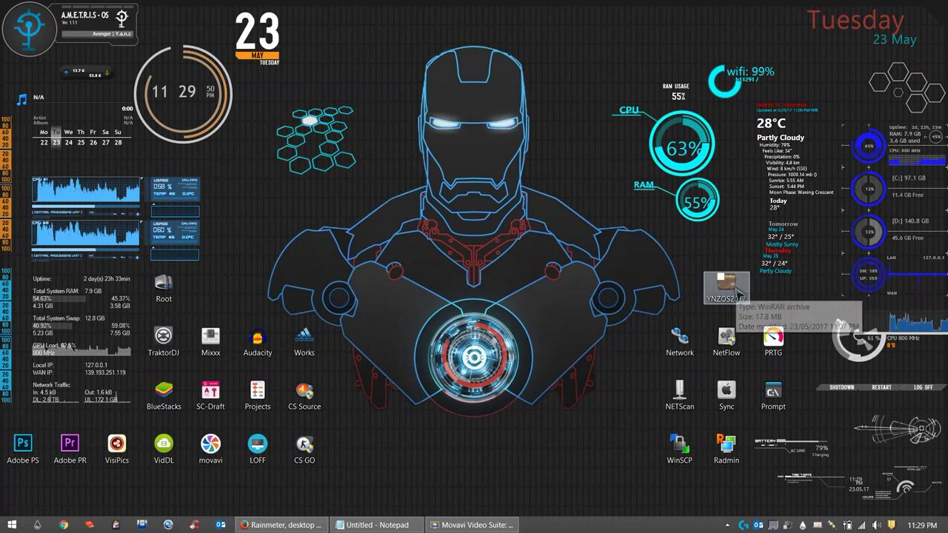
right_click(735, 290)
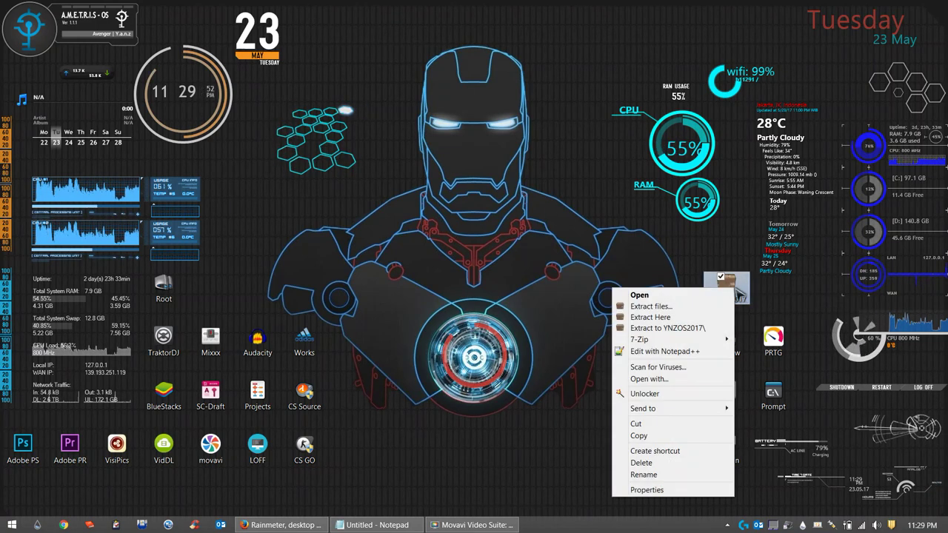
left_click(678, 328)
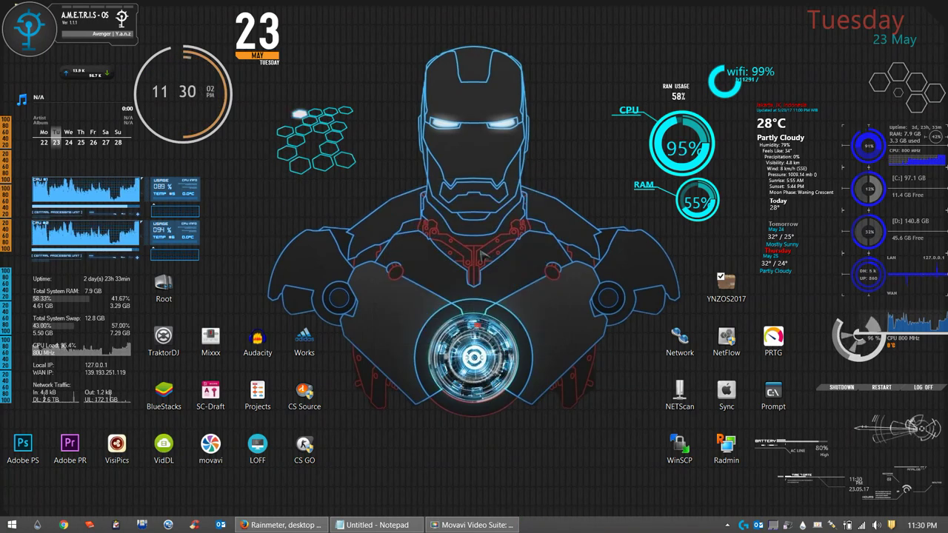
mouse_move(726, 285)
left_mouse_down()
mouse_move(219, 95)
mouse_move(680, 285)
left_mouse_up()
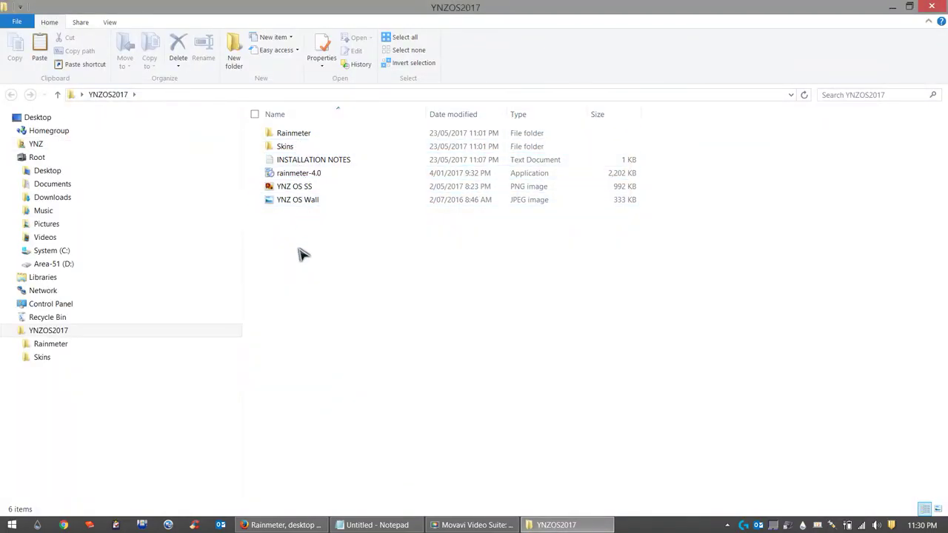
Read INSTALLATION NOTES, then preview and close the YNZ OS SS and YNZ OS Wall images
double_click(313, 160)
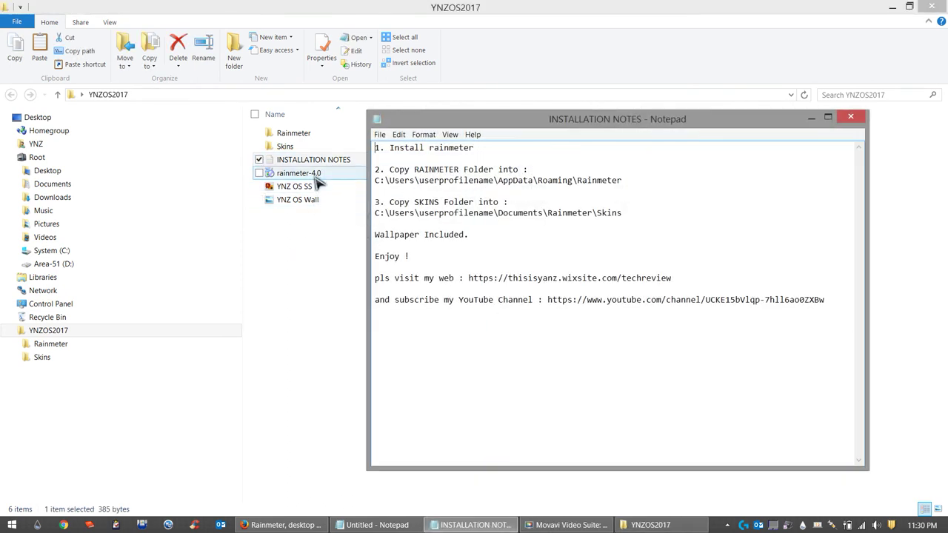
left_click(316, 178)
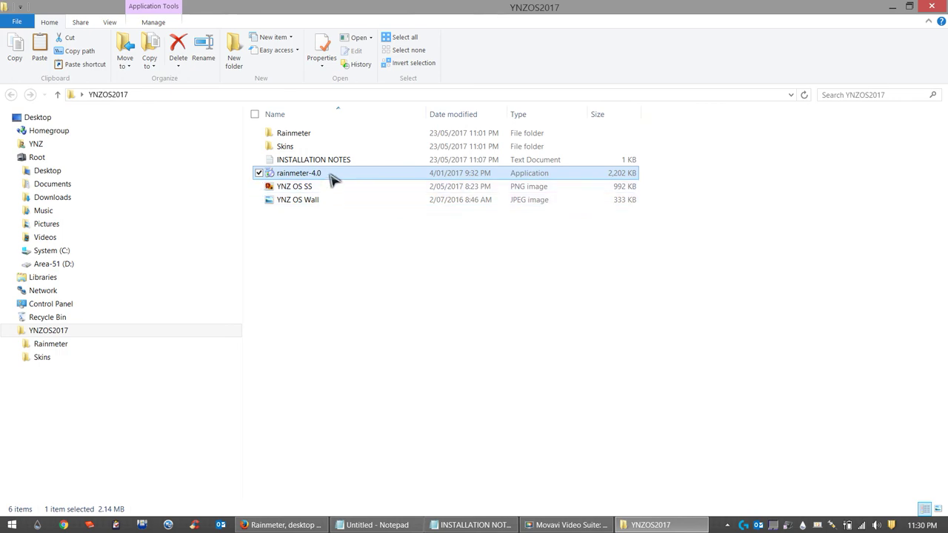
left_click(326, 190)
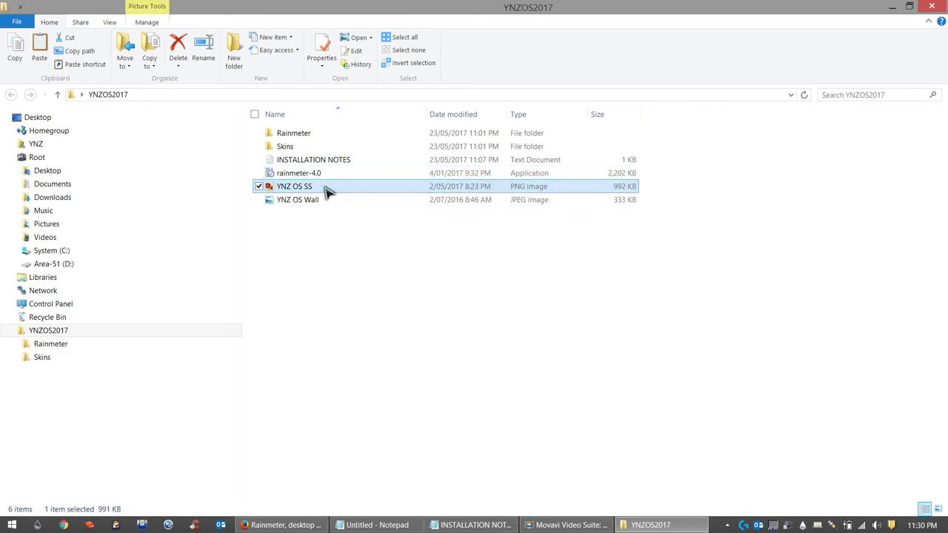
double_click(326, 189)
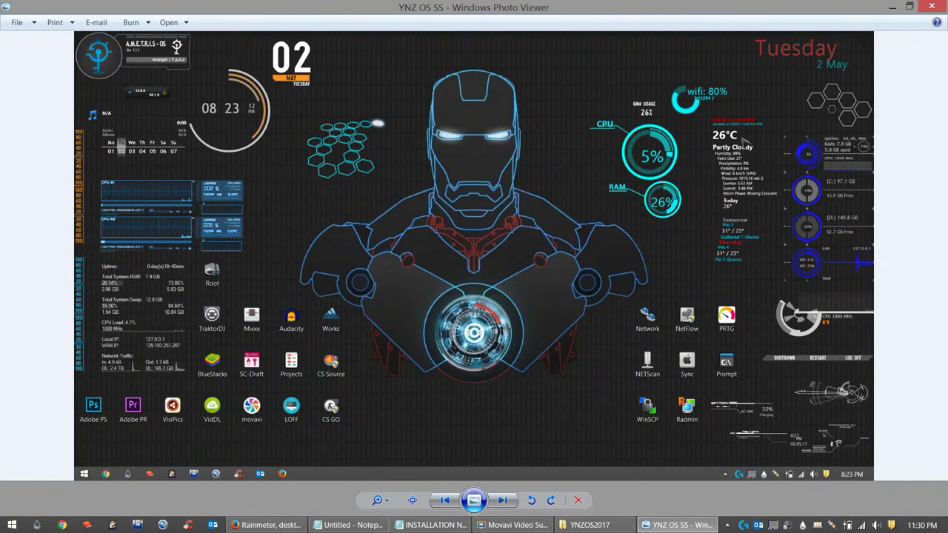
left_click(935, 6)
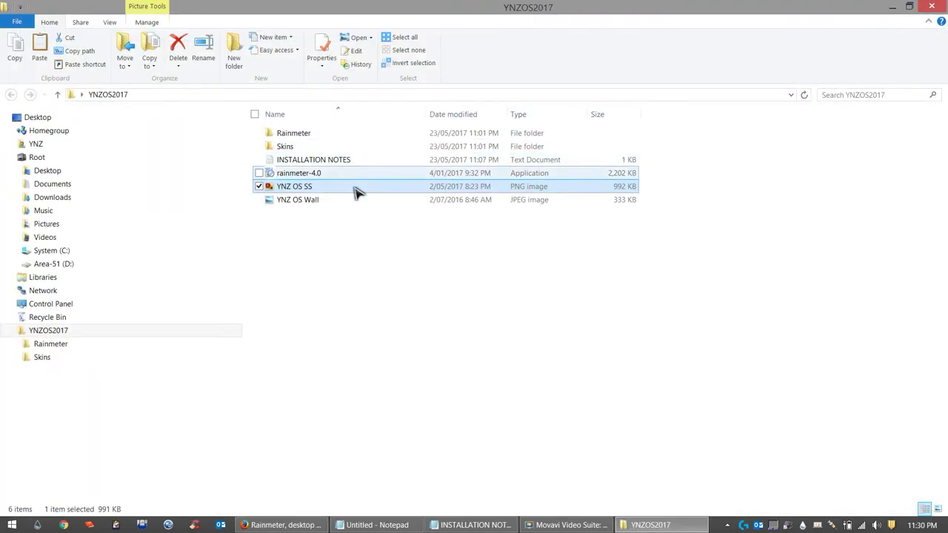
left_click(345, 200)
double_click(343, 200)
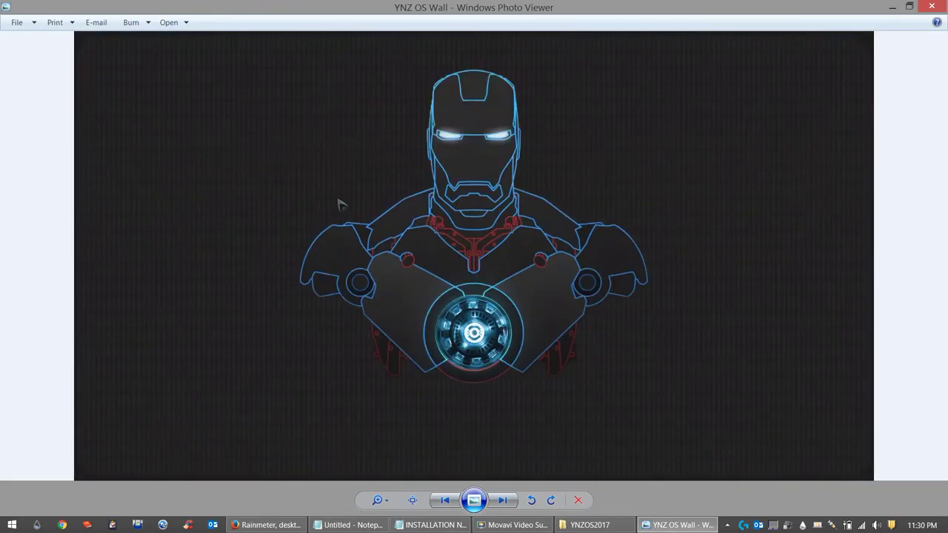
left_click(942, 7)
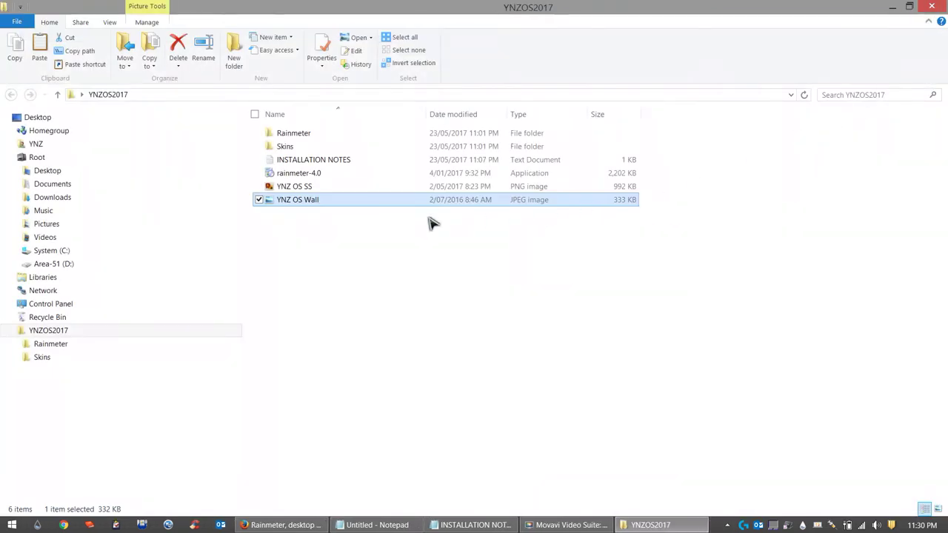
Exit the currently running Rainmeter from its tray icon
left_click(312, 181)
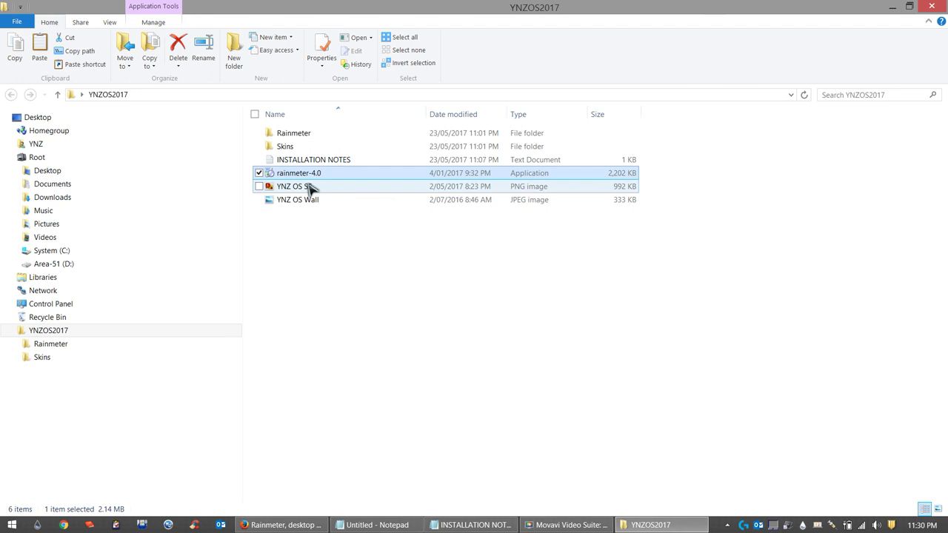
mouse_move(294, 187)
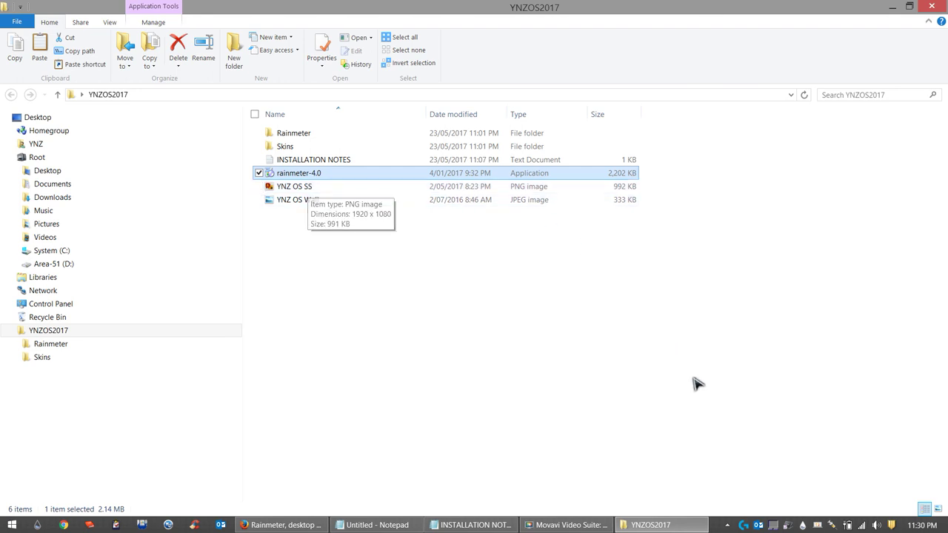
right_click(803, 525)
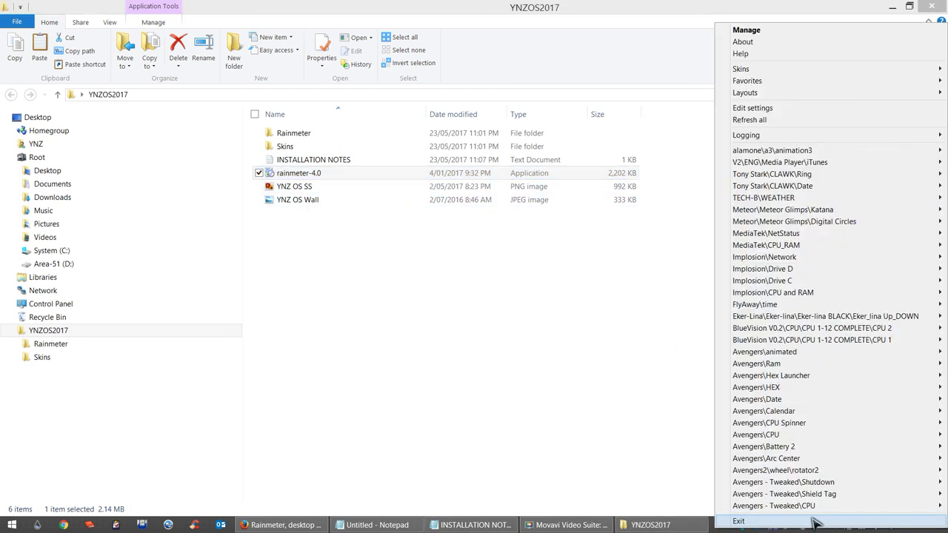
left_click(770, 522)
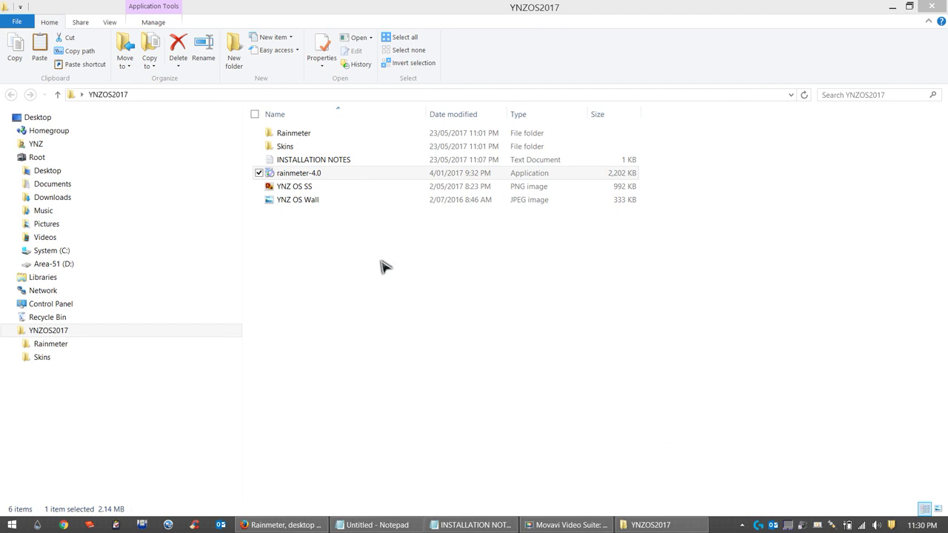
Copy the Rainmeter folder from YNZOS2017 and go to the System (C:) drive
left_click(323, 147)
left_click(331, 136)
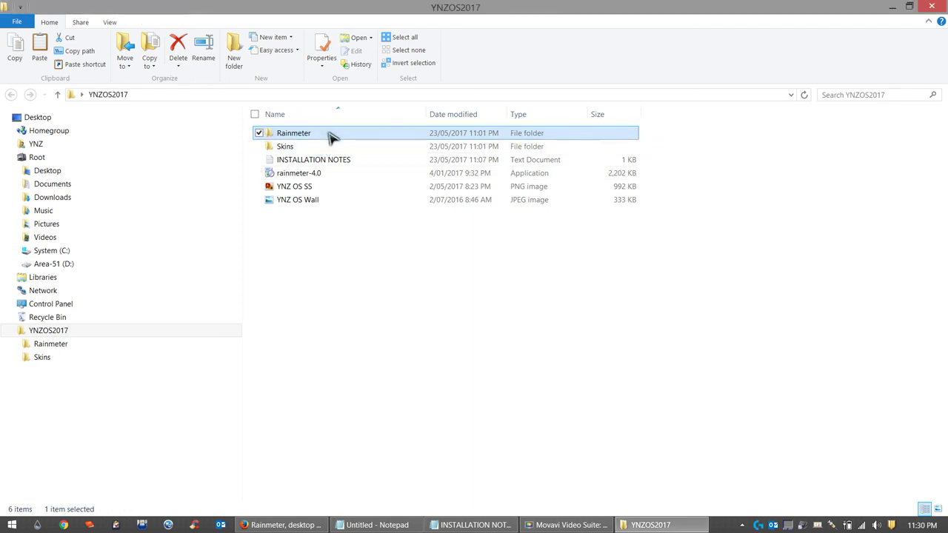
left_click(330, 148)
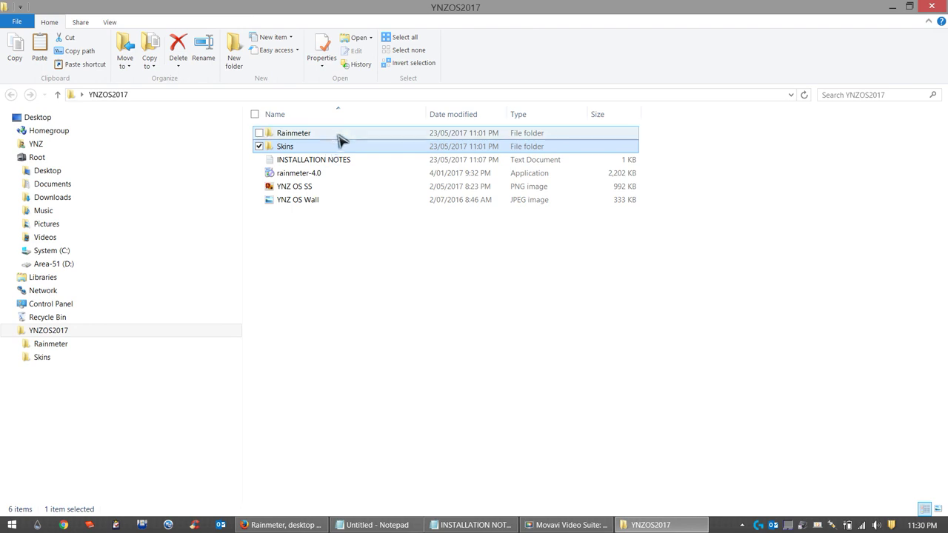
left_click(340, 136)
right_click(342, 134)
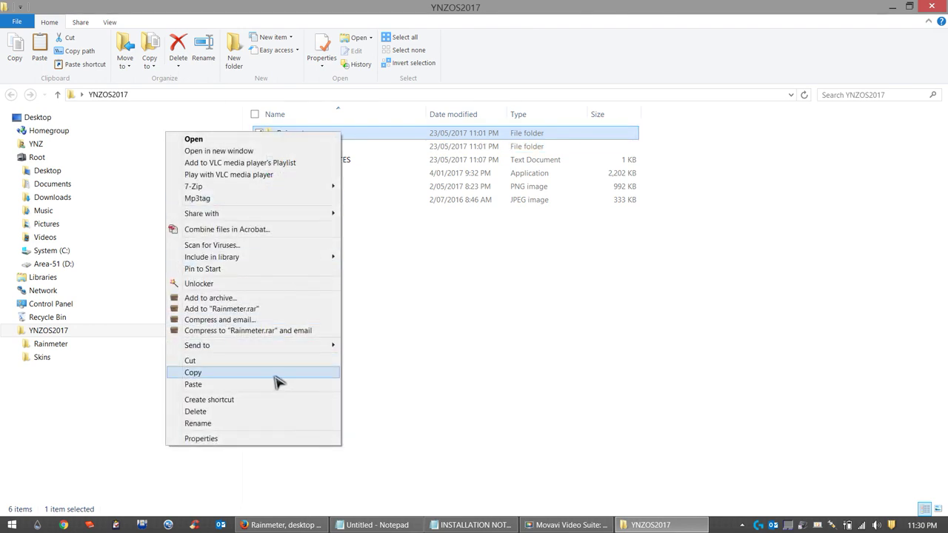
left_click(276, 374)
left_click(78, 254)
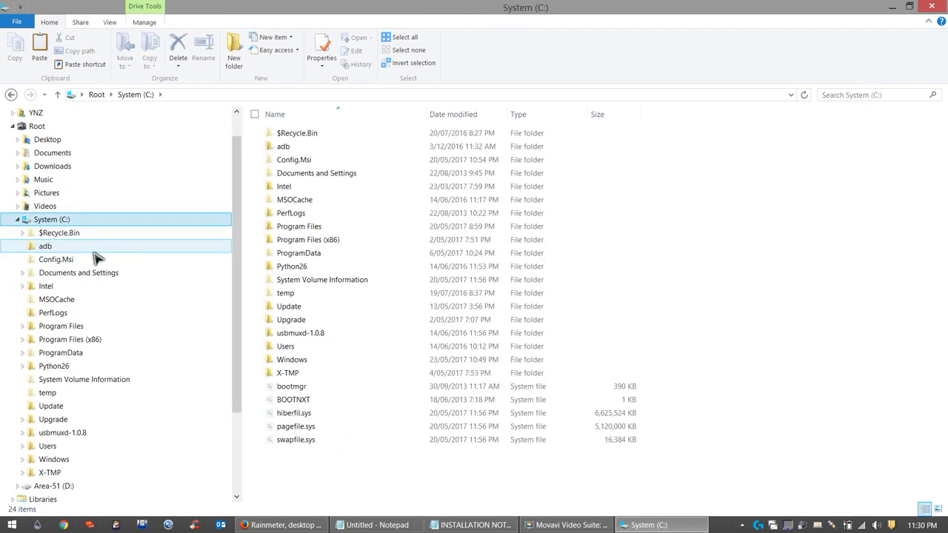
Browse to the user's AppData\Roaming folder via Users
double_click(300, 346)
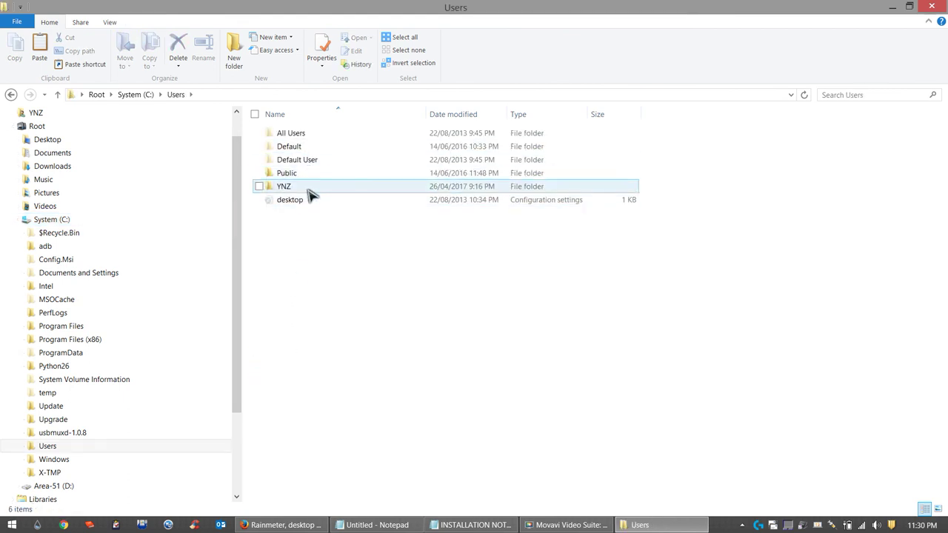
double_click(311, 191)
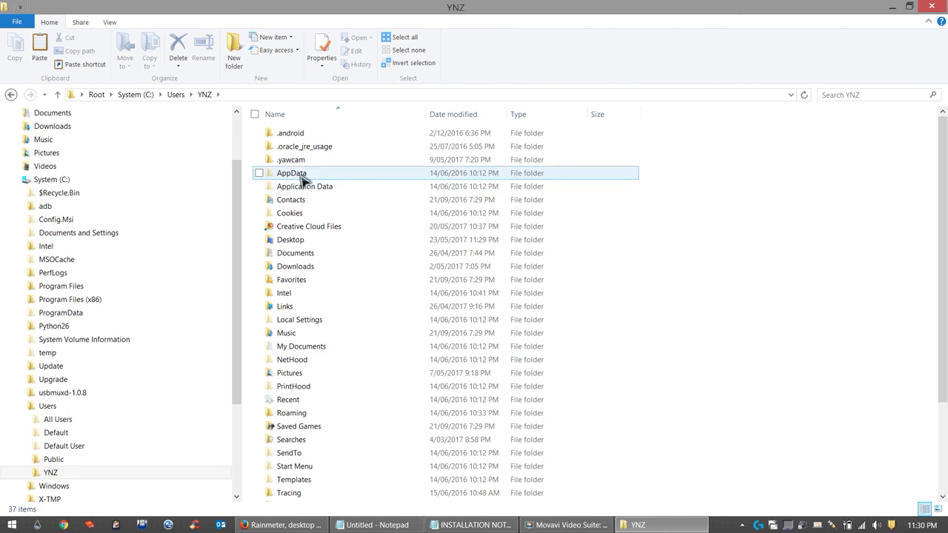
double_click(300, 174)
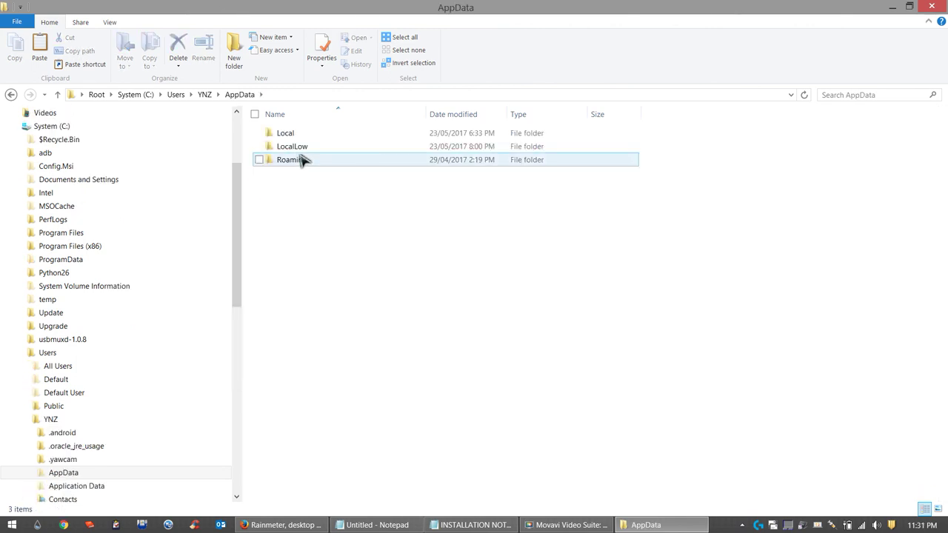
double_click(288, 159)
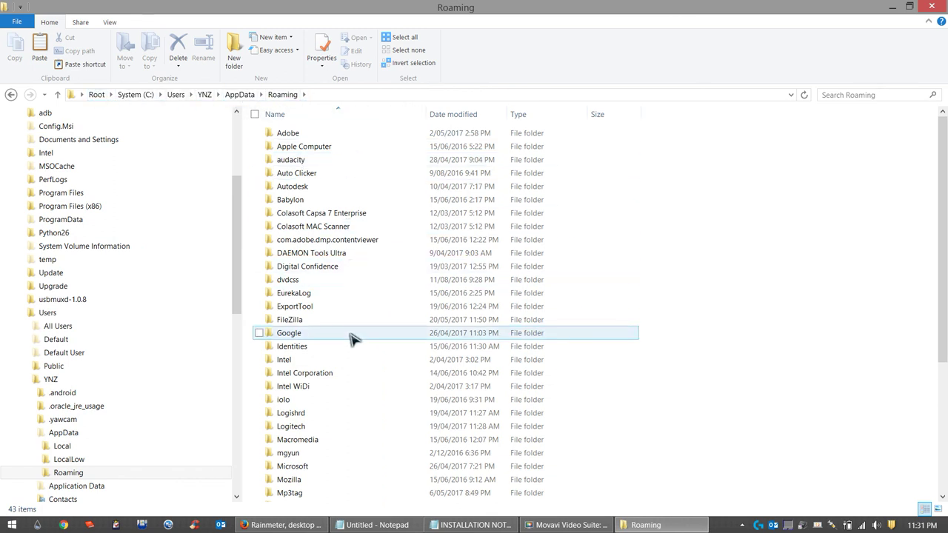
Paste the Rainmeter folder into Roaming, confirm it is there, and close the window
right_click(762, 299)
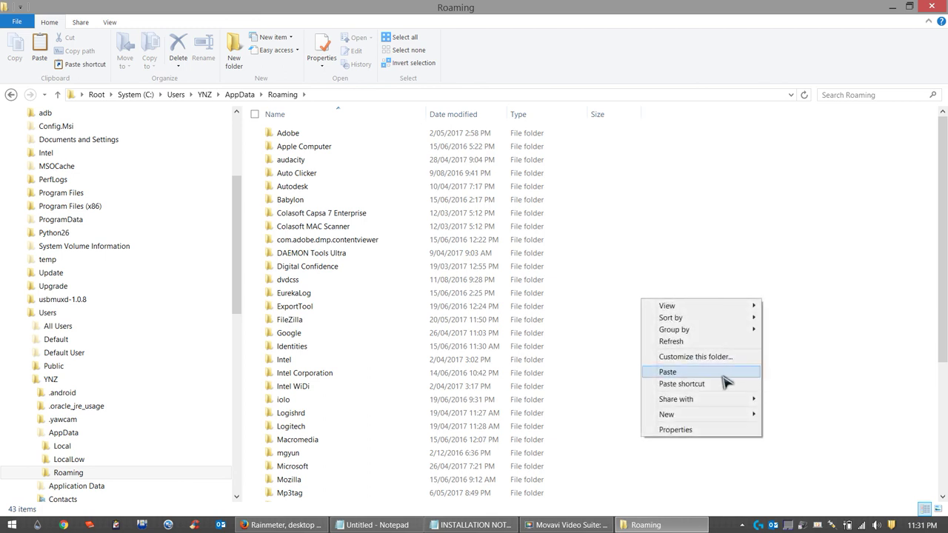
left_click(511, 386)
scroll(511, 386, "down", 5)
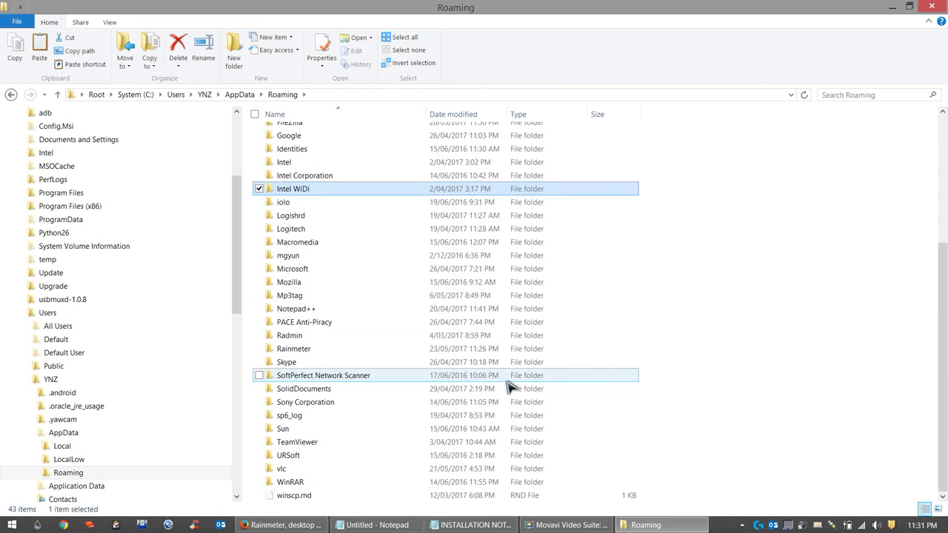
left_click(303, 351)
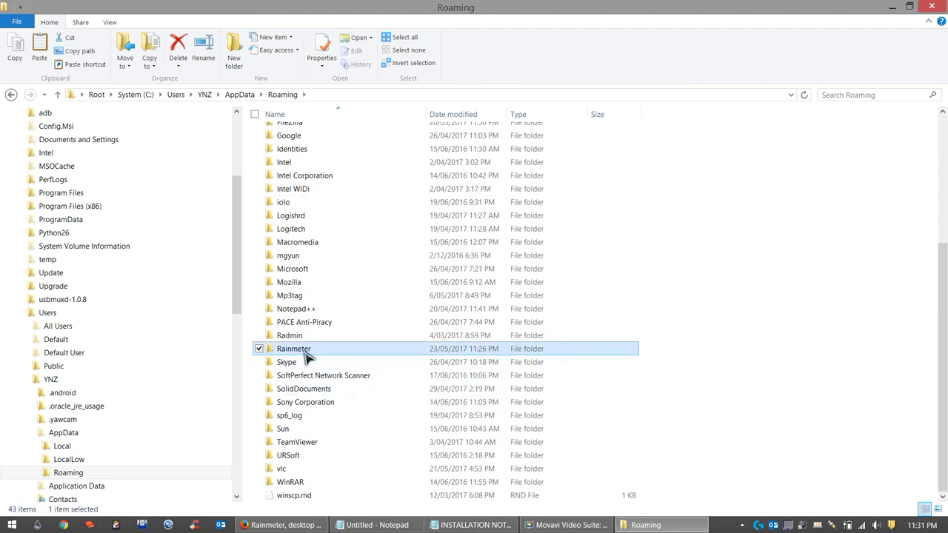
left_click_drag(236, 275, 234, 433)
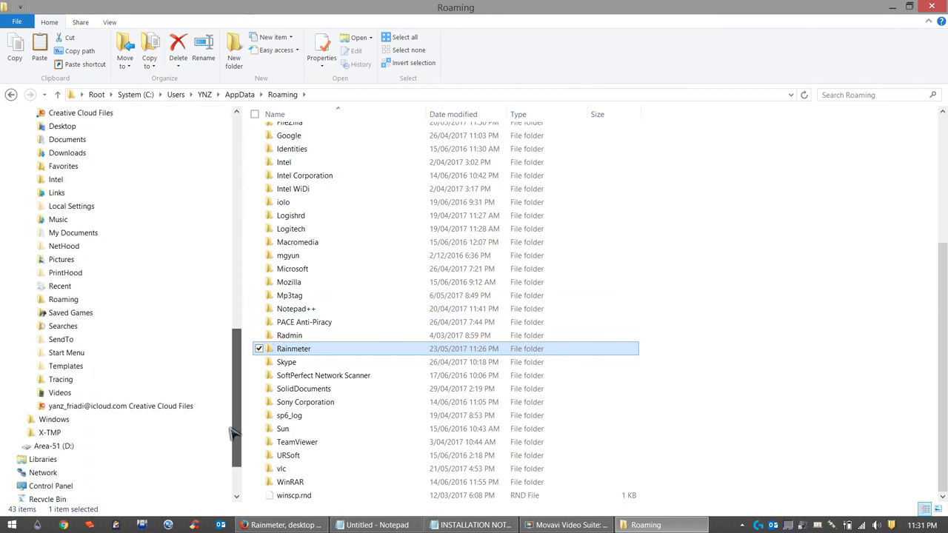
scroll(222, 433, "down", 1)
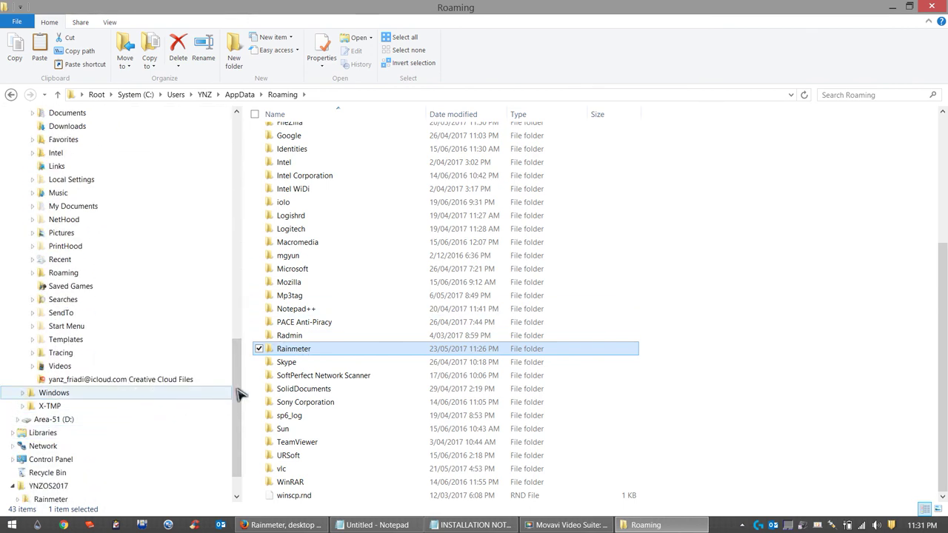
left_click(931, 9)
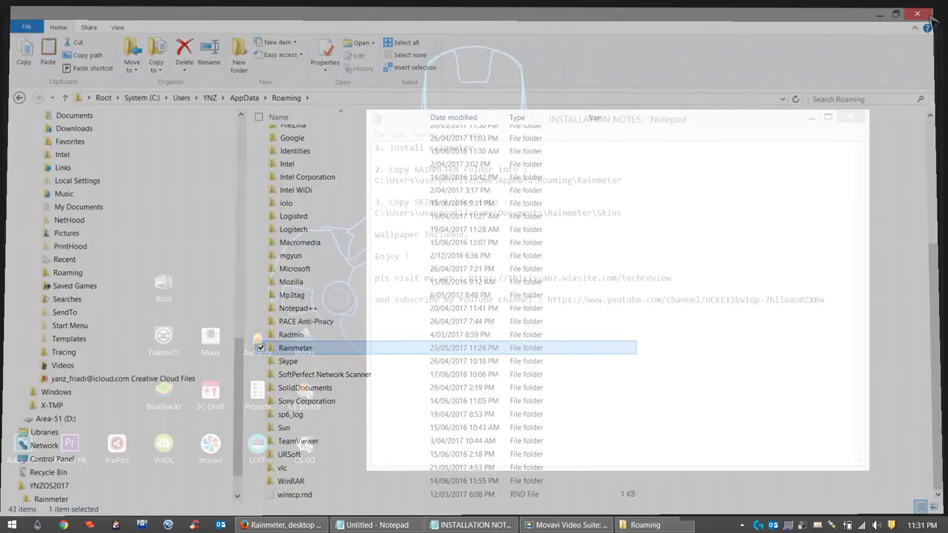
Copy the Skins folder from the YNZOS2017 folder on the desktop
key("super+d")
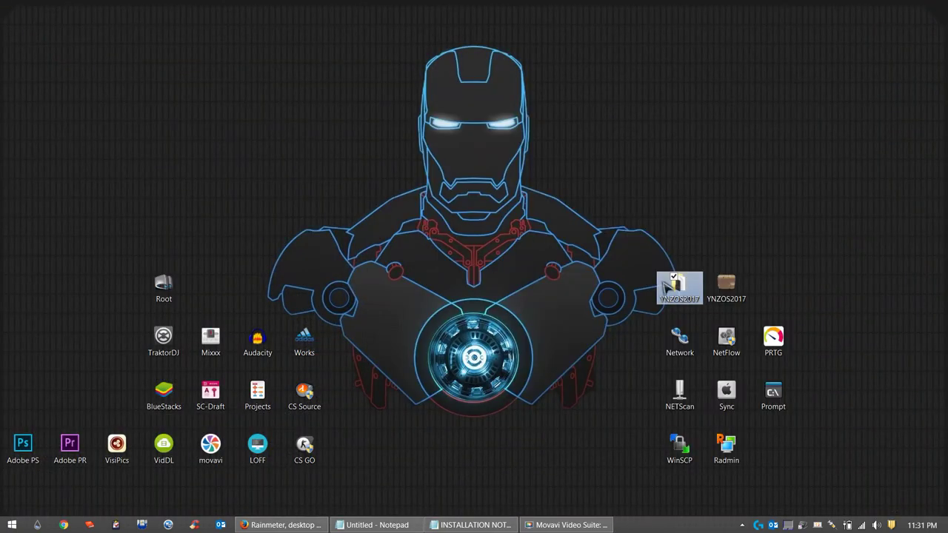
double_click(670, 284)
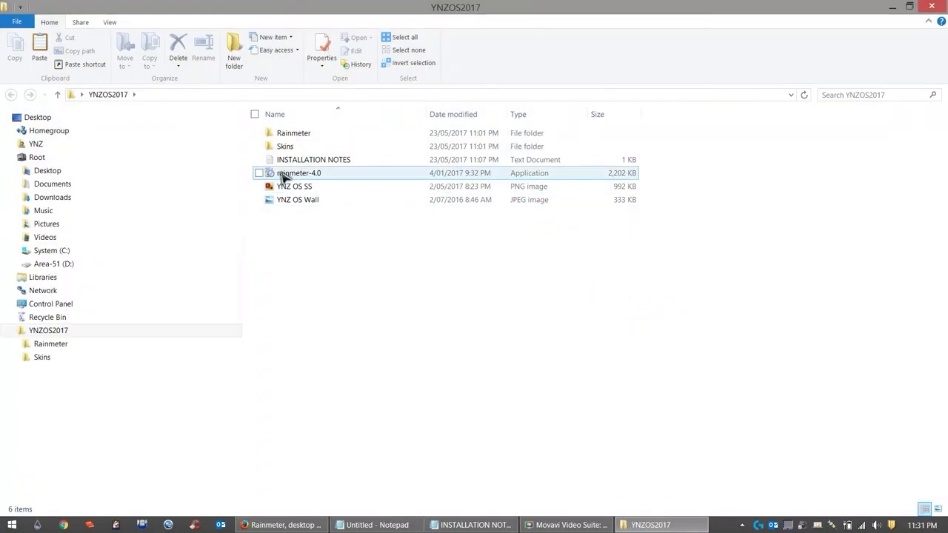
left_click(289, 148)
right_click(291, 149)
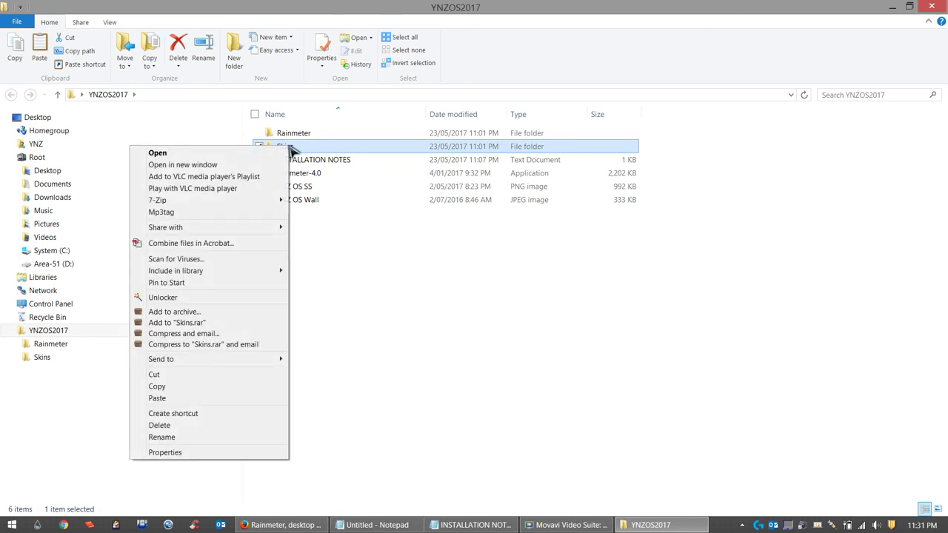
left_click(353, 252)
left_click(326, 146)
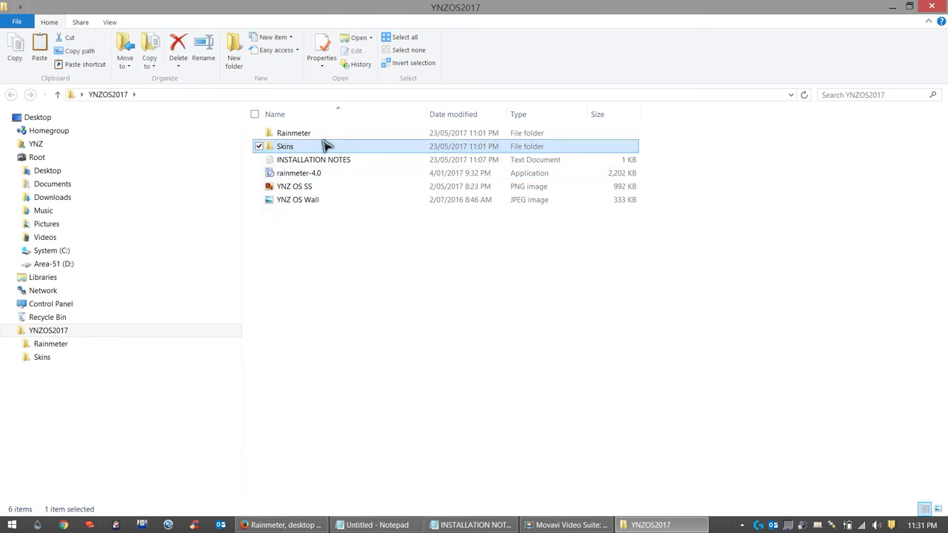
right_click(315, 148)
left_click(235, 388)
left_click(354, 374)
Paste Skins into Documents\Rainmeter and close the Explorer window
left_click(77, 185)
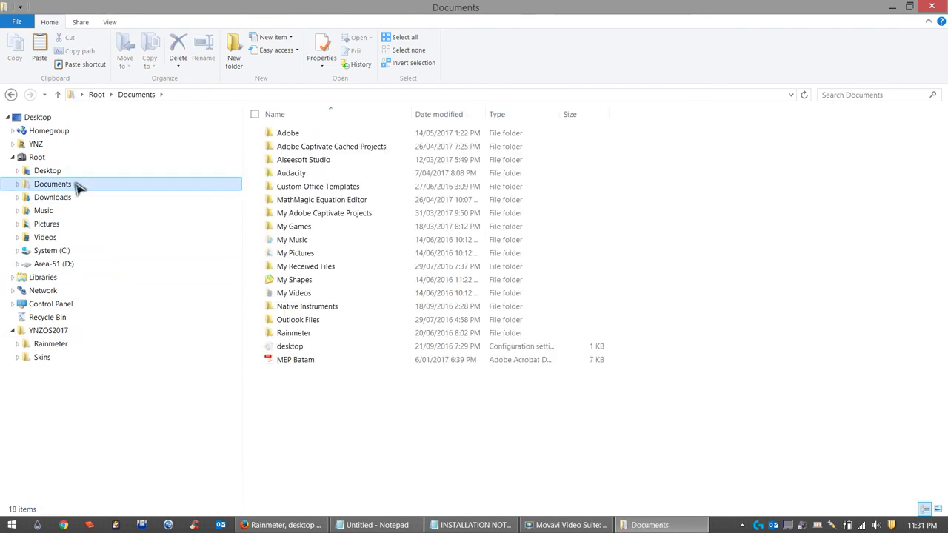
double_click(308, 335)
right_click(365, 221)
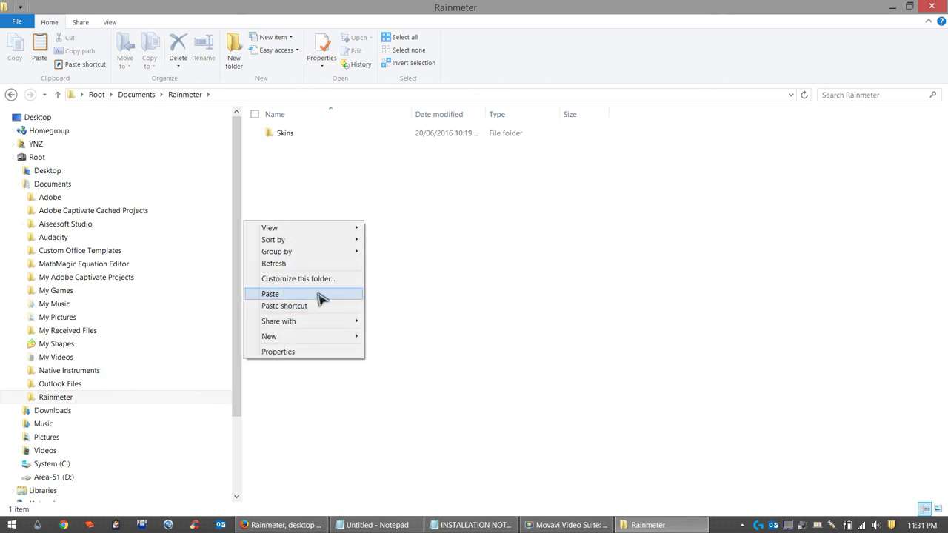
left_click(503, 284)
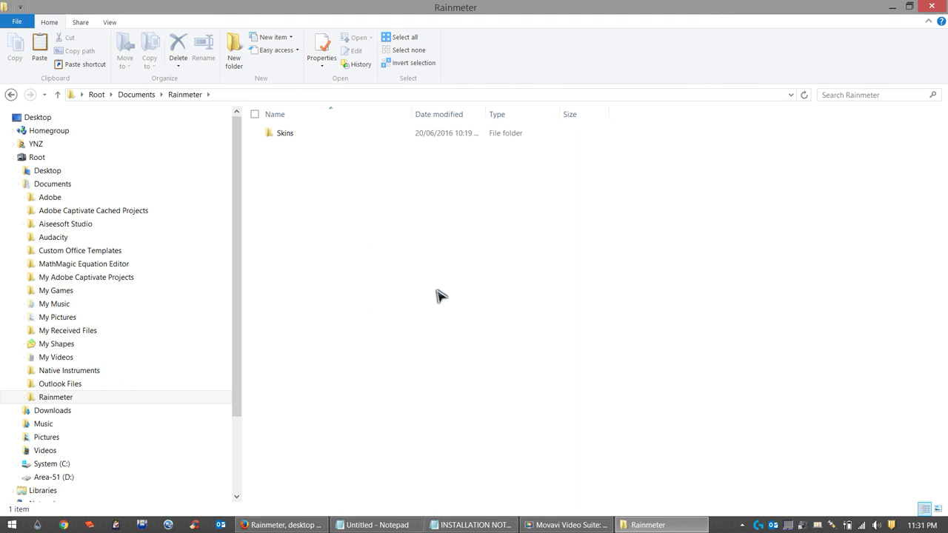
left_click(931, 7)
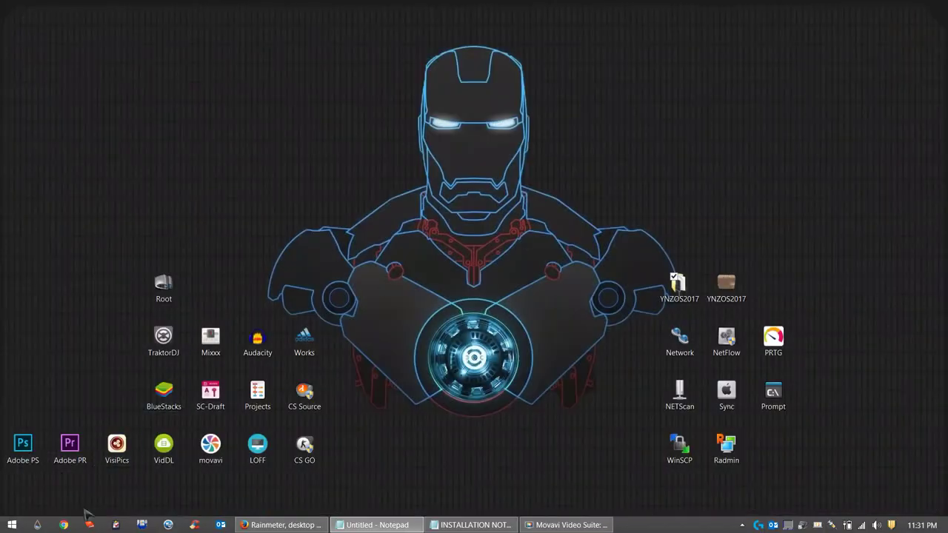
Launch Rainmeter from the taskbar to load its widgets and open its tray-icon menu
left_click(34, 524)
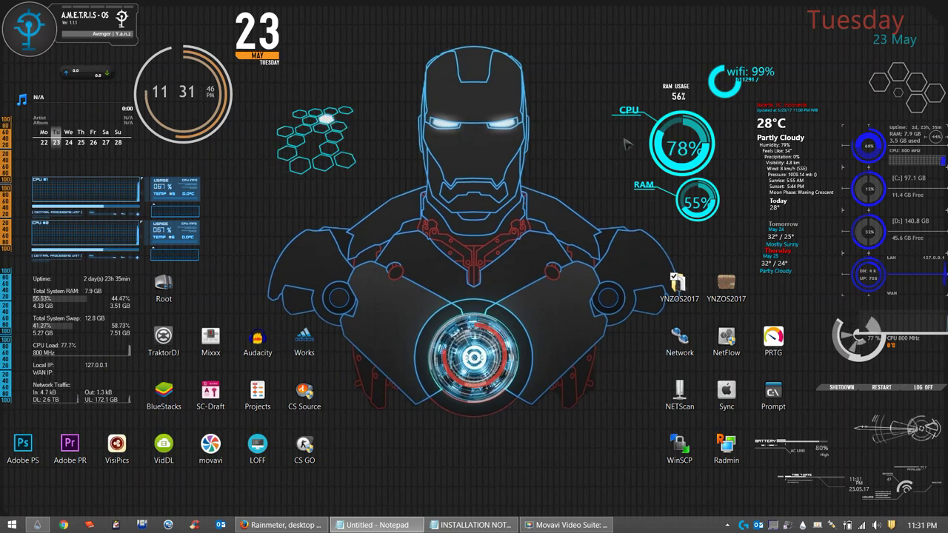
left_click(679, 285)
left_click(368, 77)
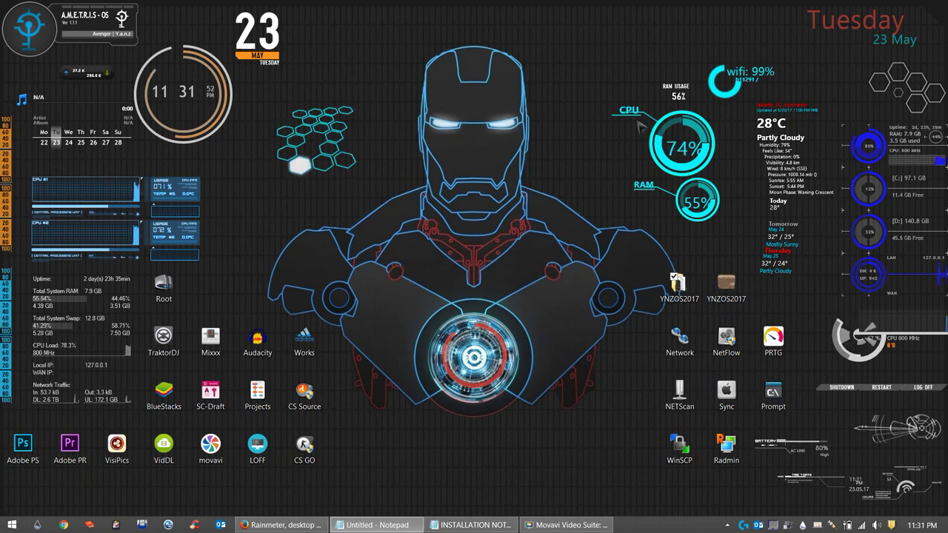
right_click(803, 526)
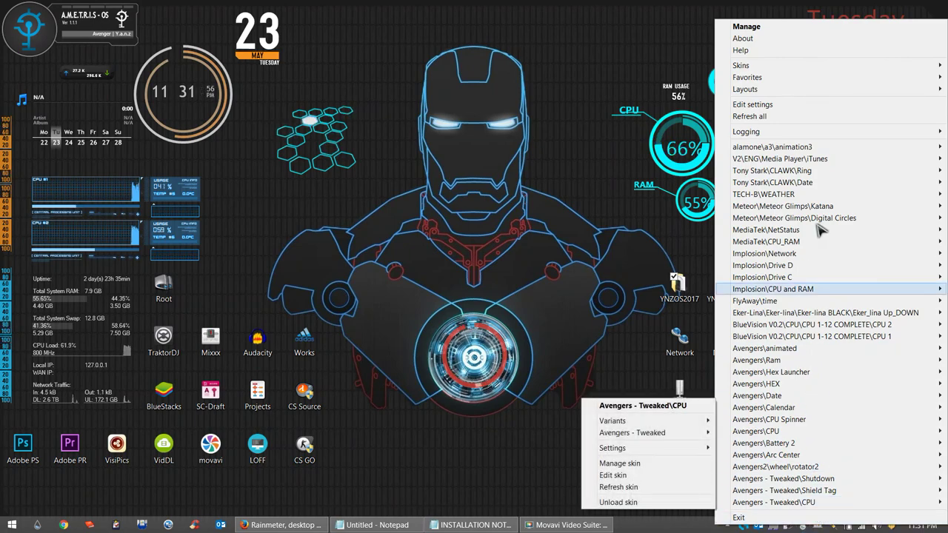
In Manage's Layouts tab, select and load the saved YNZ-OS2016 layout
left_click(770, 28)
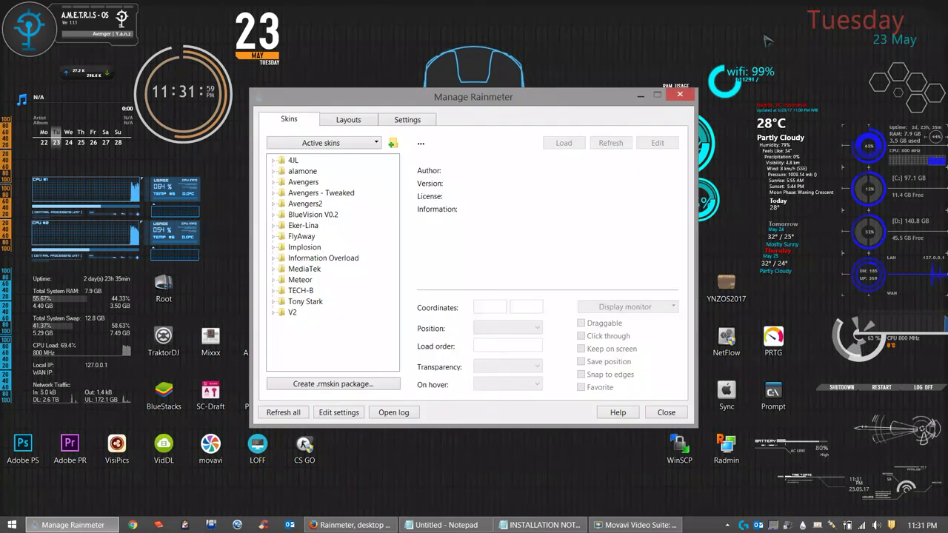
left_click(343, 124)
left_click(521, 158)
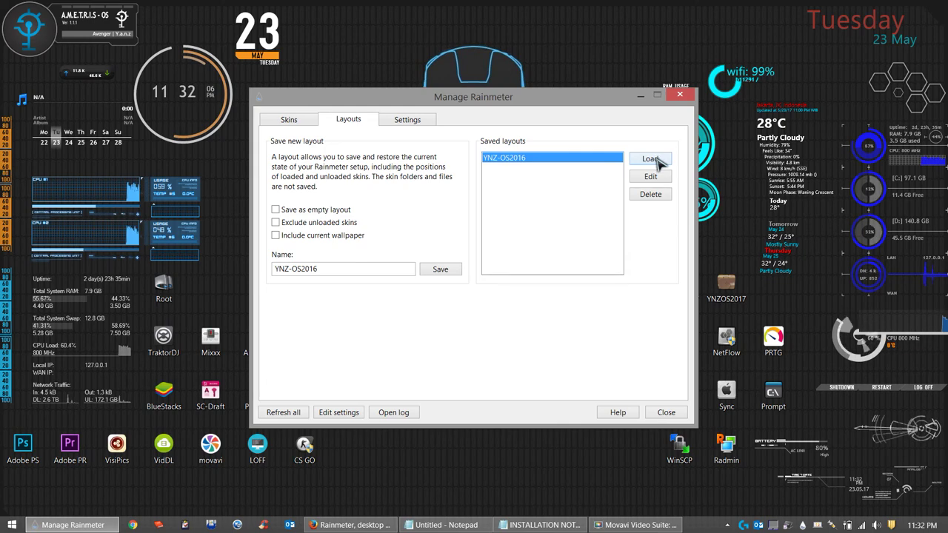
left_click(667, 413)
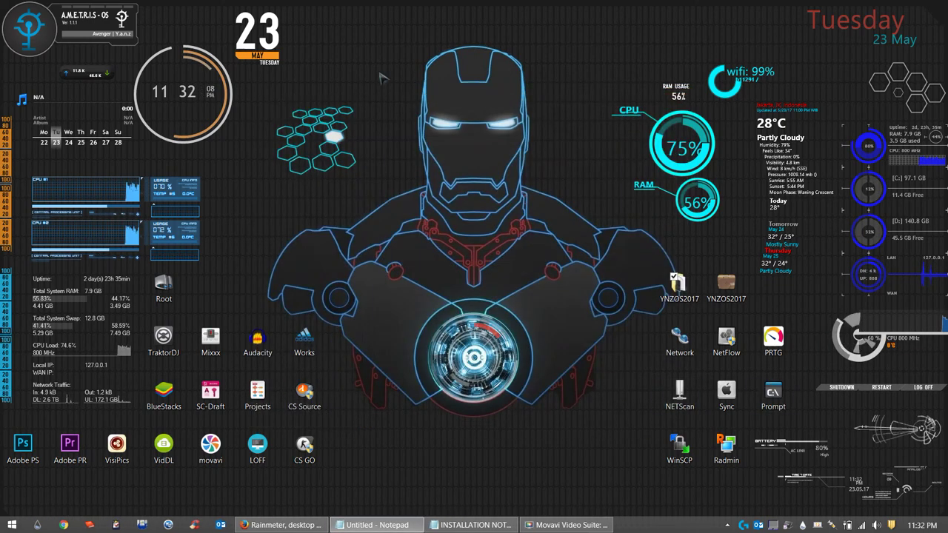